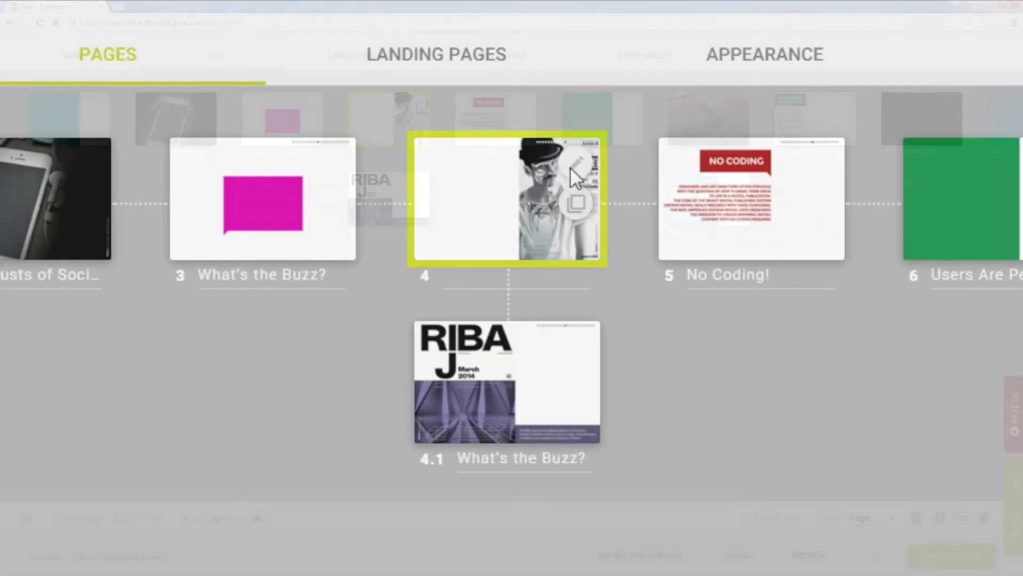
- Open page 4 for editing and start a blank mobile version of it
{"action": "left_click", "coordinate": [574, 174]}
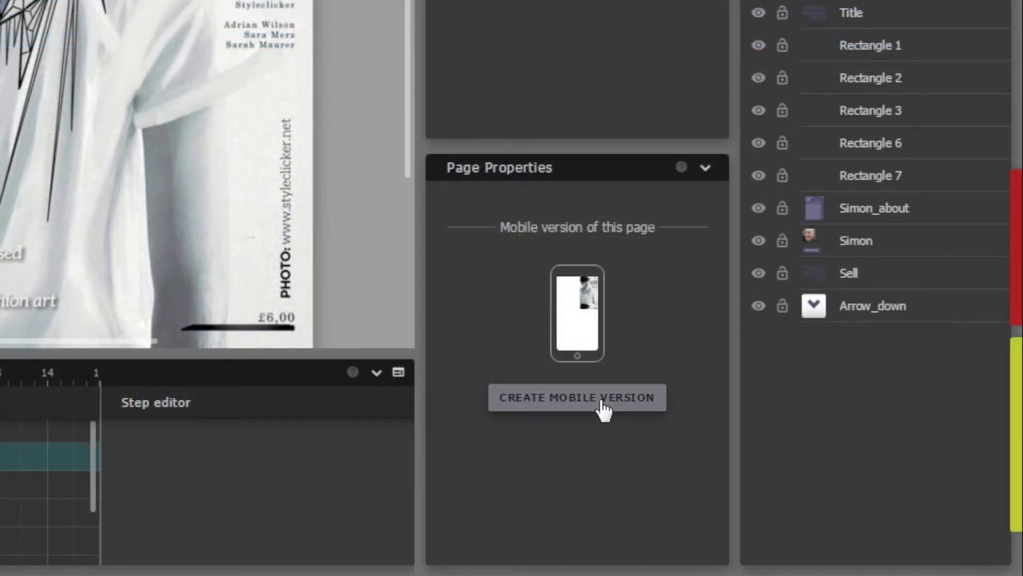
{"action": "left_click", "coordinate": [603, 409]}
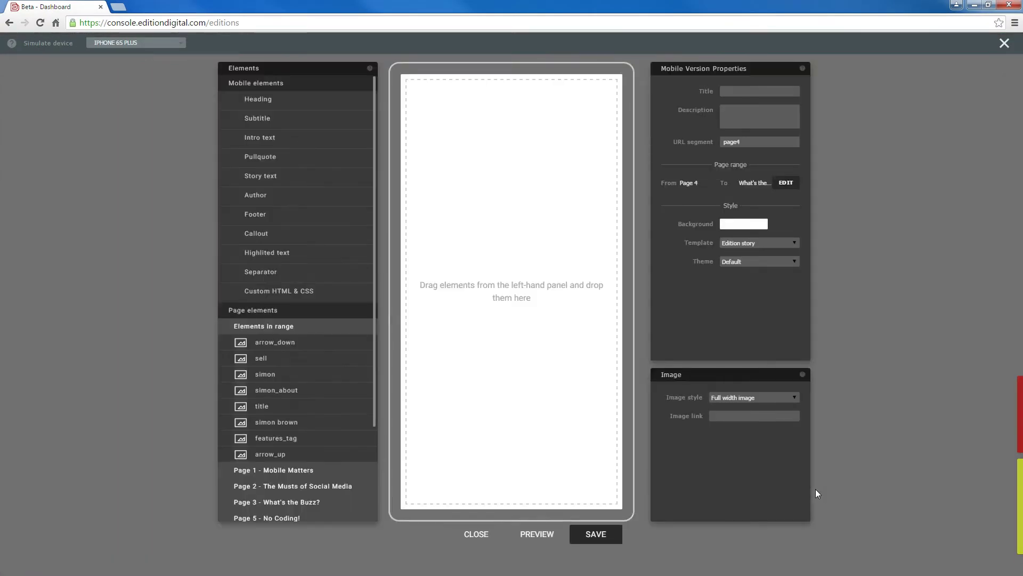
- Add the heading block 'Trends in magazine design' to the mobile page
{"action": "left_click_drag", "start_coordinate": [264, 100], "coordinate": [492, 118]}
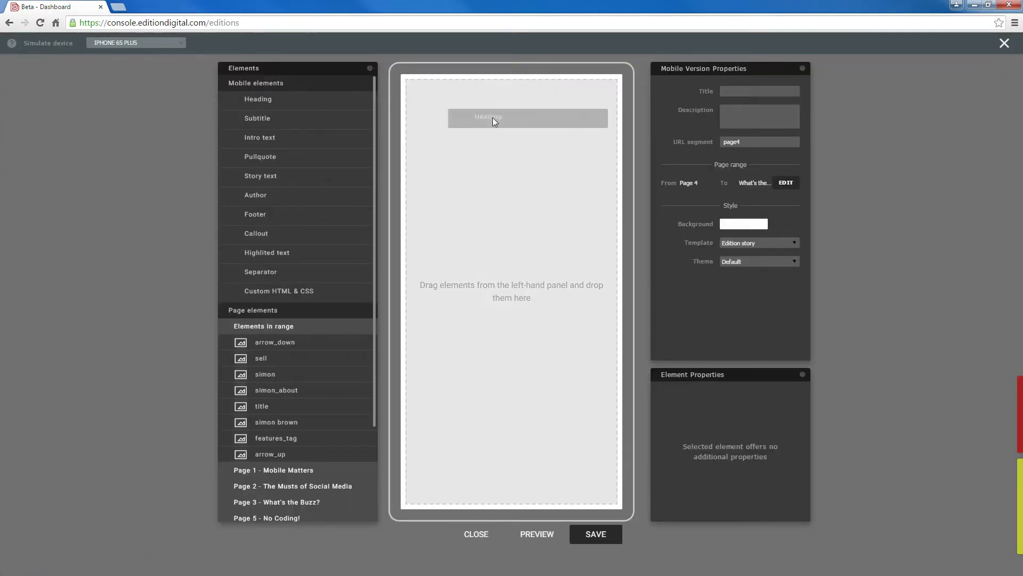
{"action": "left_click_drag", "start_coordinate": [598, 189], "coordinate": [407, 157]}
{"action": "type", "text": "Trends in magazine design"}
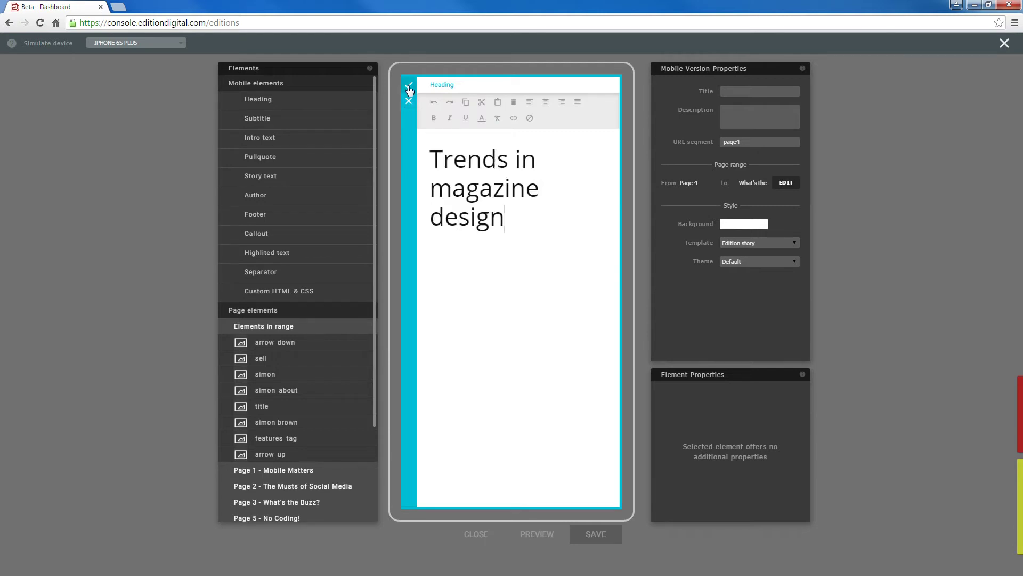
{"action": "left_click", "coordinate": [409, 85]}
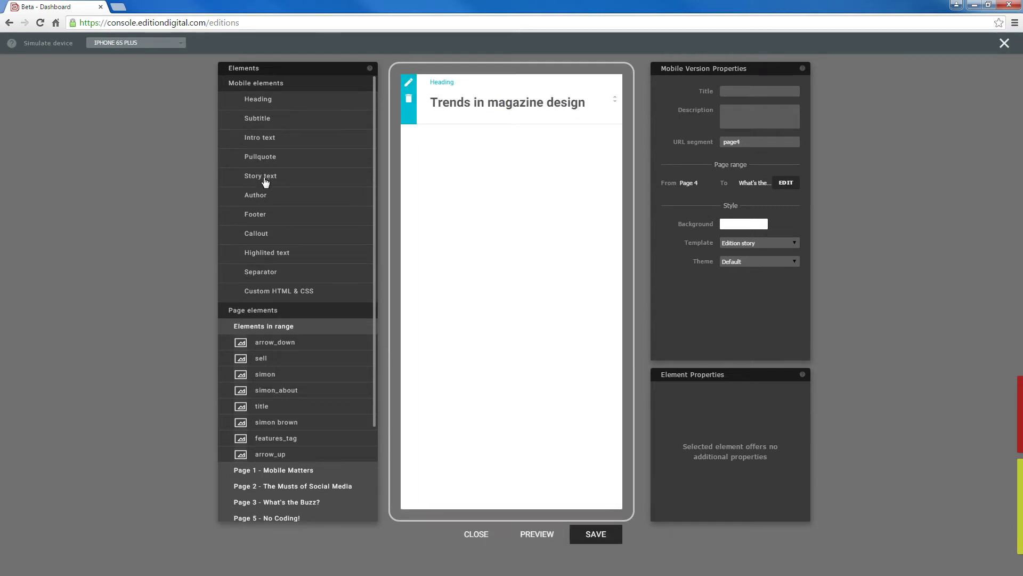
- Add a story text block below the heading with the pasted paragraph
{"action": "left_click_drag", "start_coordinate": [263, 177], "coordinate": [457, 168]}
{"action": "key", "text": "ctrl+a"}
{"action": "type", "text": "Trends in their truest form are a development or change. If we, as designers, are to appreciate or even recognise a trend we are required to understand the prerequisite for change. Yes, in magazine design it has typically been spearheaded by visionary art directors or at best a collaborative synergy between an art director and editor that inspires something magical. The current ‘post-print is dead’ climate has invigorated magazine design, returning it to its roots. As magazine makers we now have audiences who are consuming content differently and in new ways. We are now able to think the unthinkable with the design we produce having a far wider reach."}
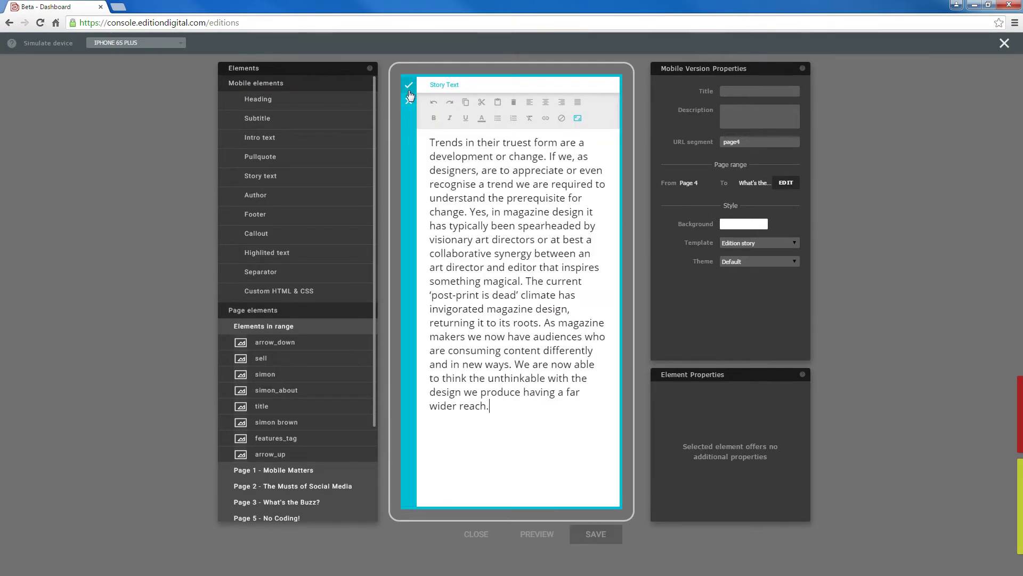
{"action": "left_click", "coordinate": [408, 87]}
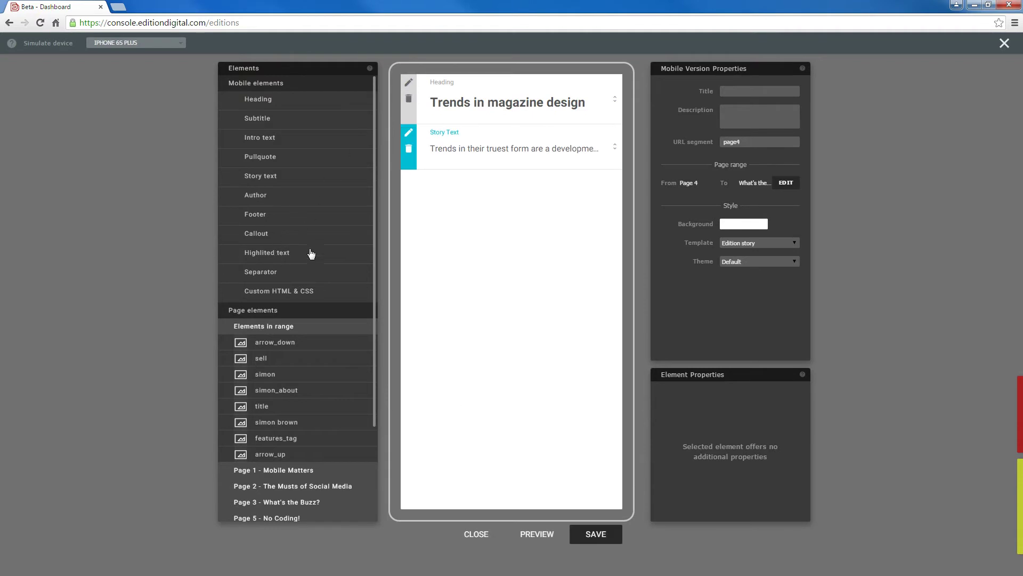
- Add a highlighted text block with the pasted uppercase quote below the story
{"action": "left_click_drag", "start_coordinate": [311, 253], "coordinate": [474, 212]}
{"action": "key", "text": "ctrl+a"}
{"action": "type", "text": "PRINT ISN’T DEAD. THE NEW ERA EMBRACES THE DIGITAL WORLD AND CHANGING PRINT TECHNOLOGY"}
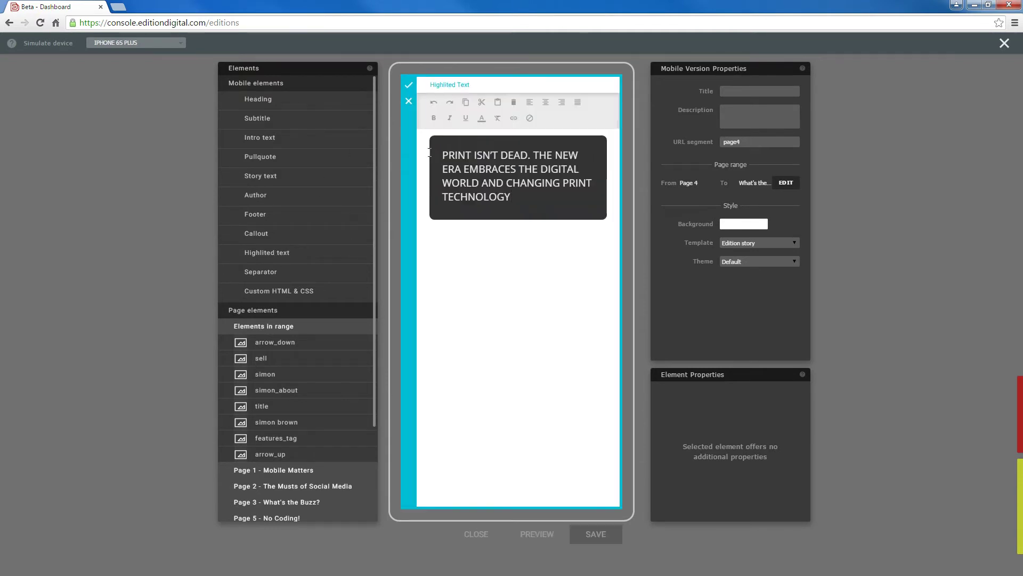
{"action": "left_click", "coordinate": [409, 86]}
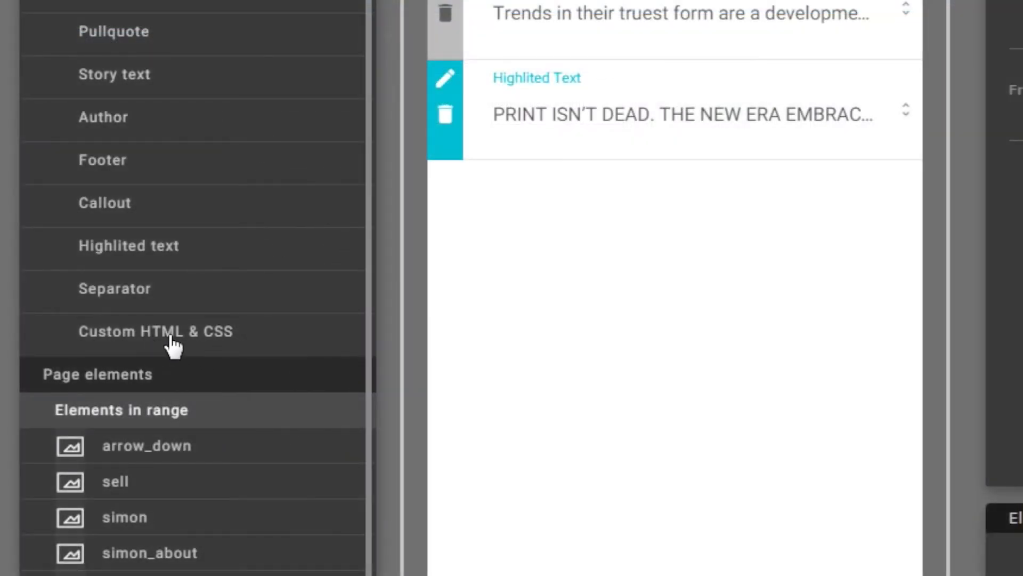
- Place a Custom HTML & CSS block below the quote, with source code for the THE_EDITION, Issue 1 image link
{"action": "left_click_drag", "start_coordinate": [280, 291], "coordinate": [429, 280]}
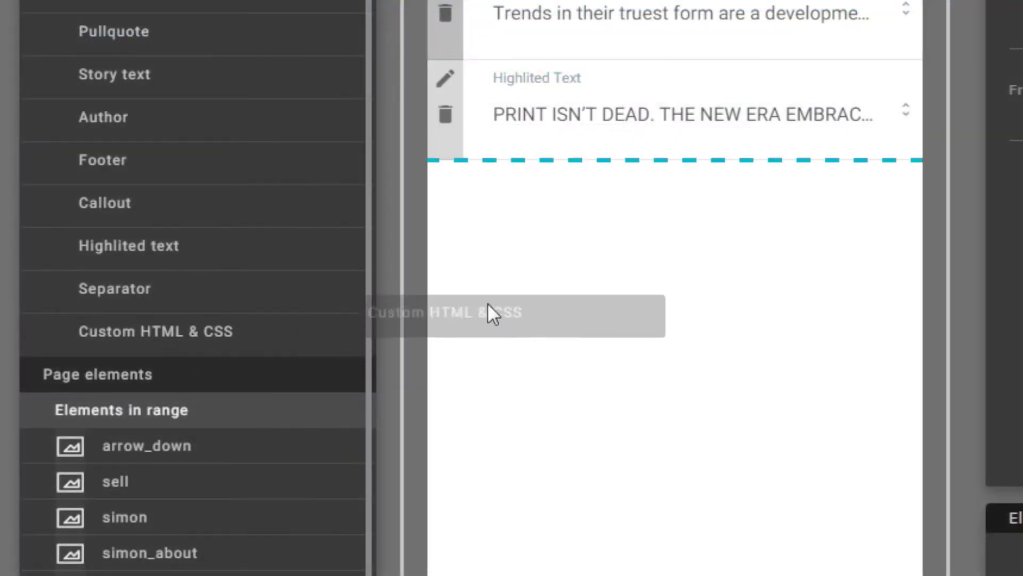
{"action": "left_click_drag", "start_coordinate": [487, 312], "coordinate": [580, 232]}
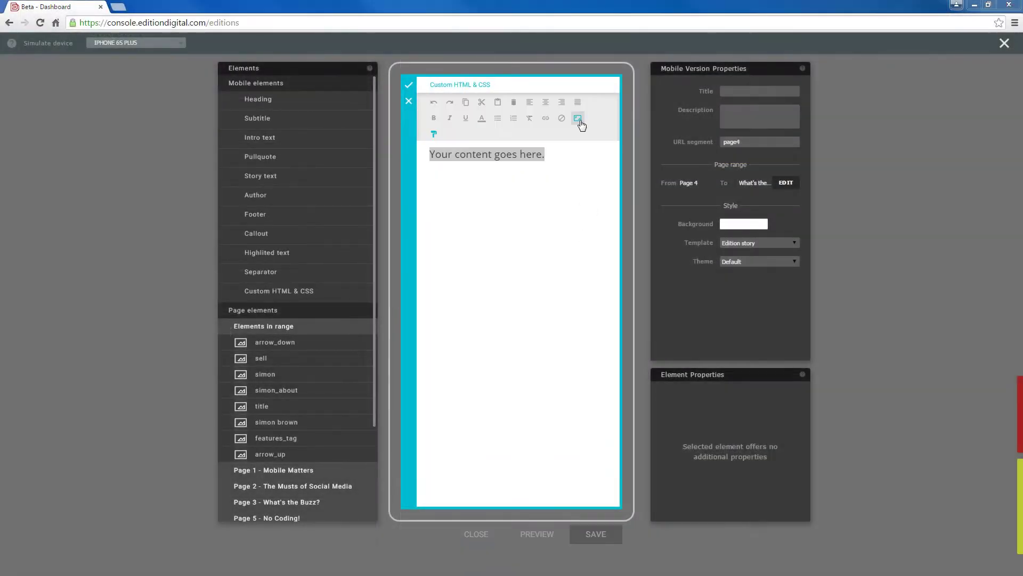
{"action": "left_click", "coordinate": [578, 119]}
{"action": "left_click_drag", "start_coordinate": [510, 177], "coordinate": [338, 183]}
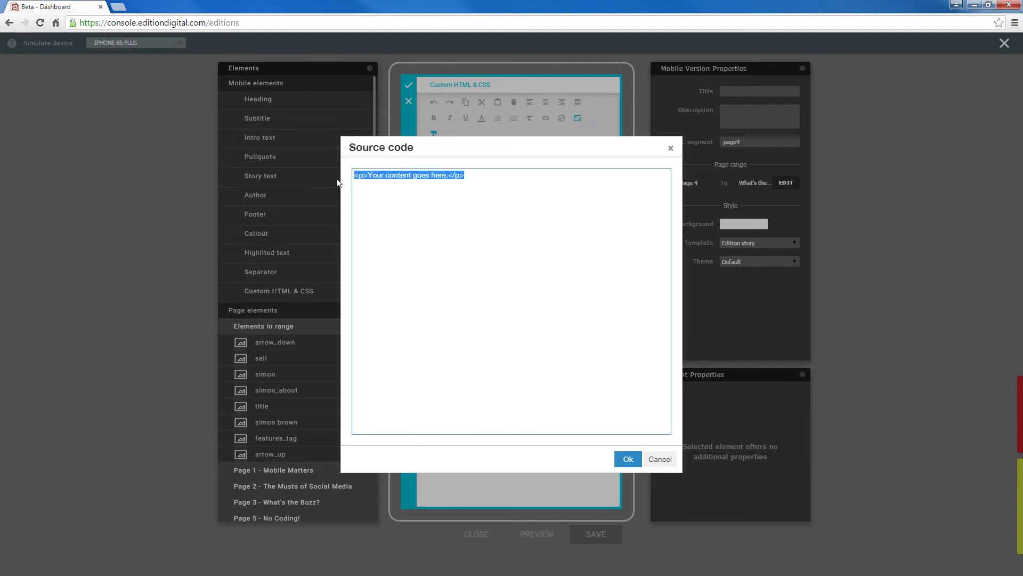
{"action": "type", "text": "<div style=\"text-align:center;\"><a href = \"http://magazine.editiondigital.com/digital#!is-your-content-ready-for-the-future\"  title = \"THE_EDITION, Issue 1\" style = 'color:rgb(243, 66, 53); ' target='_blank'  ><img src=\"https://cdn-content-ssl.editiondigital.com/rq/ef.php?e=15bctgcct&f=15fvp0rfgdqv3.jpg&rt=cover\" width = \"200\" height = \"105\" alt=\"THE_EDITION, Issue 1\" border=\"0\" /><br />THE_EDITION, Issue 1</a></div>"}
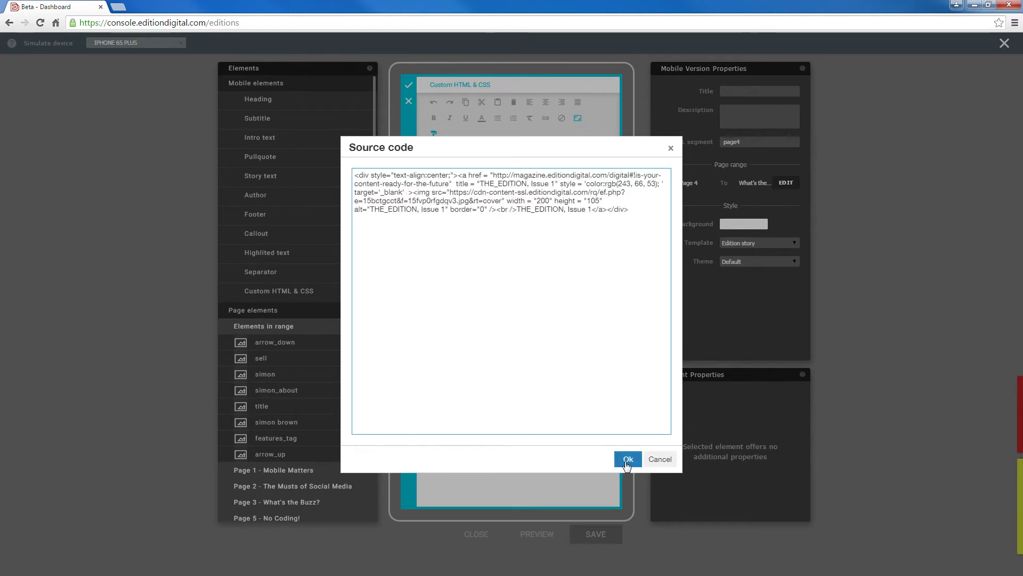
{"action": "left_click", "coordinate": [628, 460]}
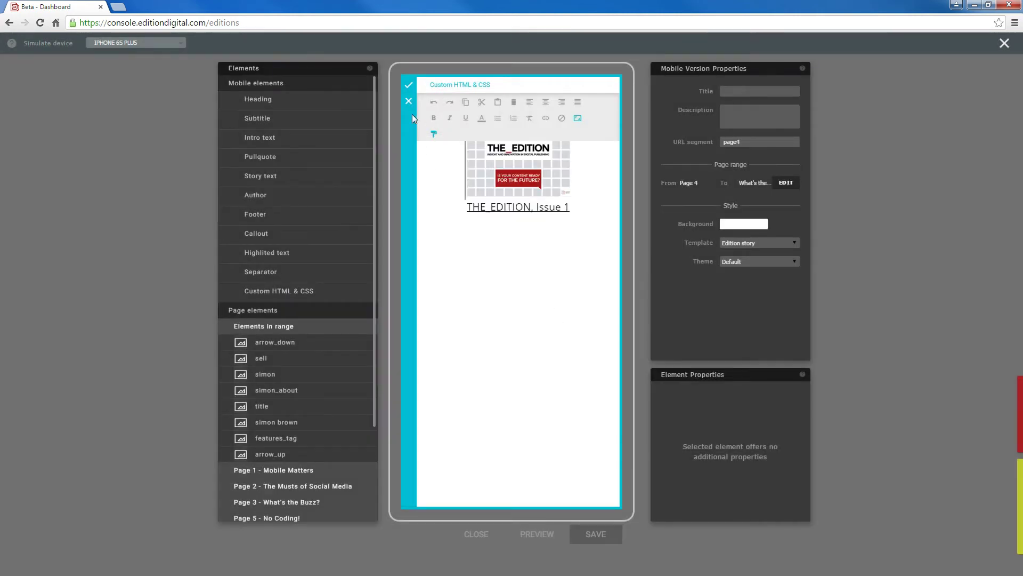
{"action": "left_click", "coordinate": [410, 90]}
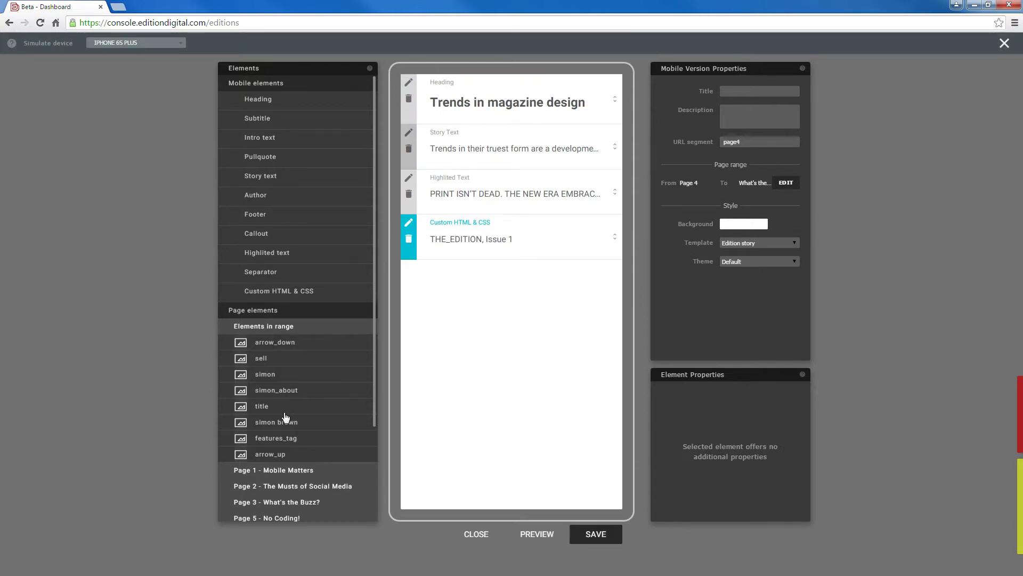
{"action": "mouse_move", "coordinate": [282, 422]}
{"action": "left_mouse_down"}
{"action": "mouse_move", "coordinate": [490, 307]}
{"action": "mouse_move", "coordinate": [489, 298]}
{"action": "left_mouse_up"}
{"action": "left_click", "coordinate": [734, 403]}
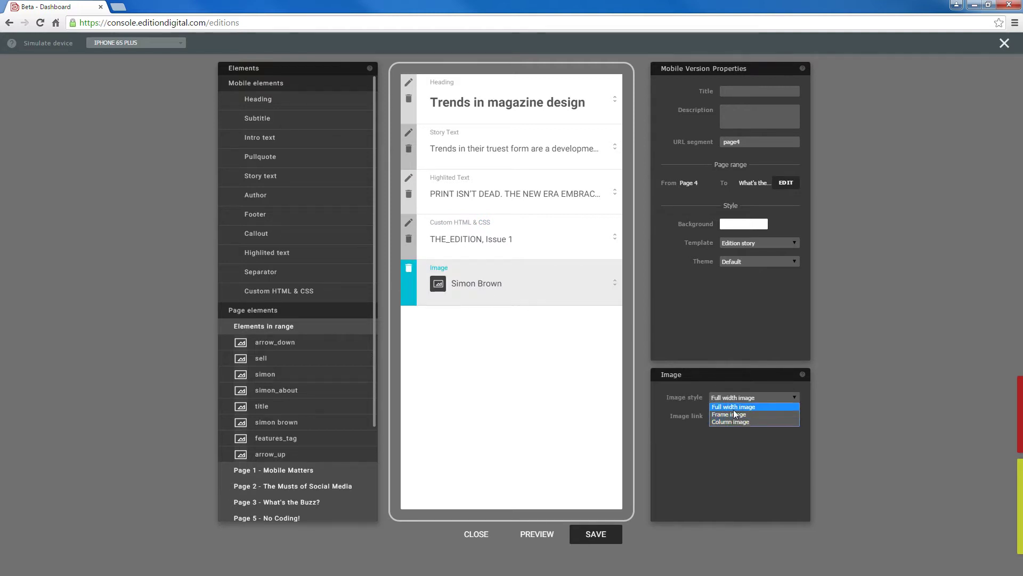
{"action": "left_click", "coordinate": [735, 407]}
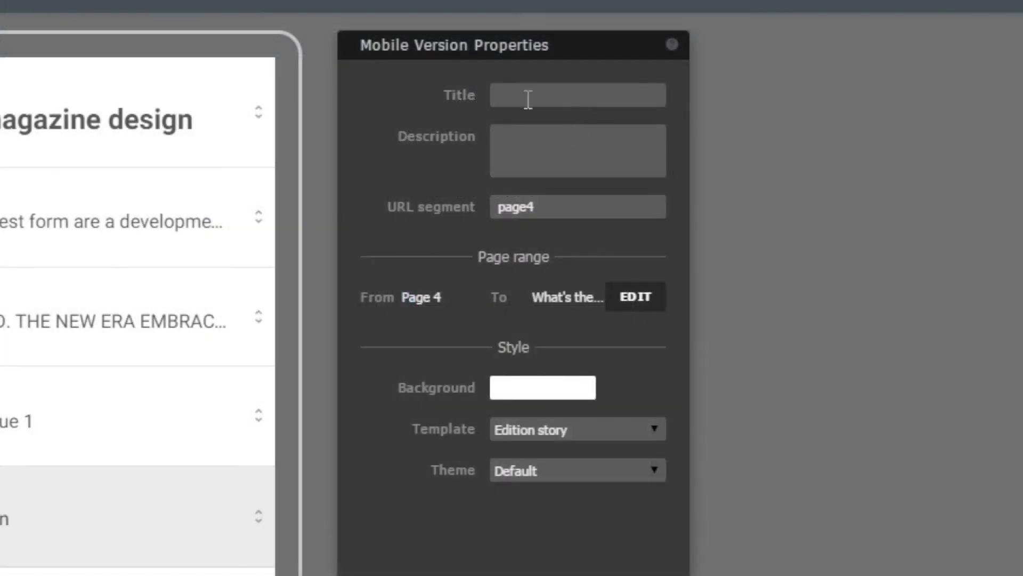
- Give the mobile page title 'Trends in Magazine Design', a description, and URL segment trends-in-magazine-design
{"action": "left_click", "coordinate": [526, 96]}
{"action": "type", "text": "Trends in Magazine Design"}
{"action": "left_click", "coordinate": [560, 144]}
{"action": "key", "text": "ctrl+v"}
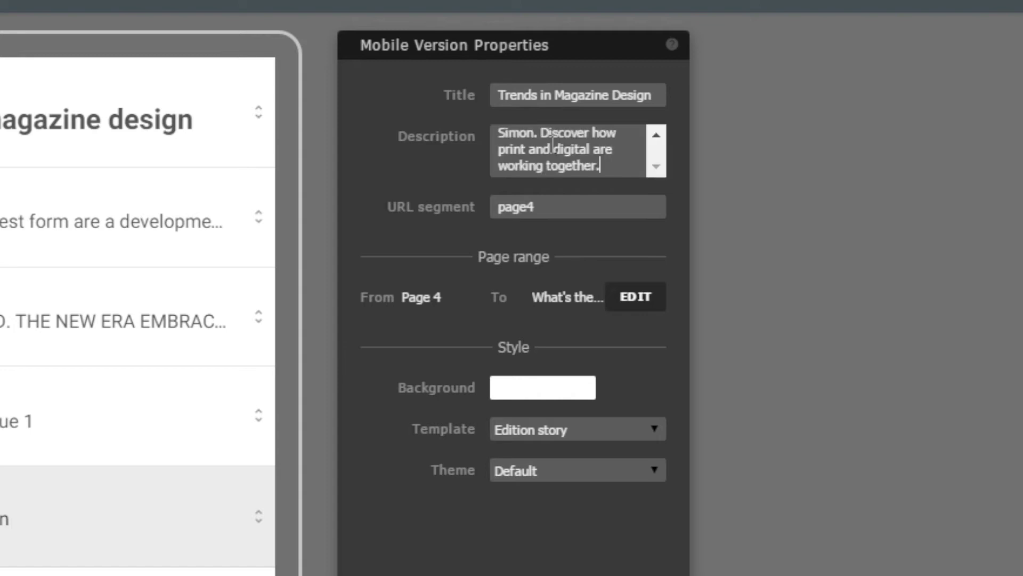
{"action": "left_click_drag", "start_coordinate": [552, 206], "coordinate": [440, 208]}
{"action": "type", "text": "trends-in-magazine-design"}
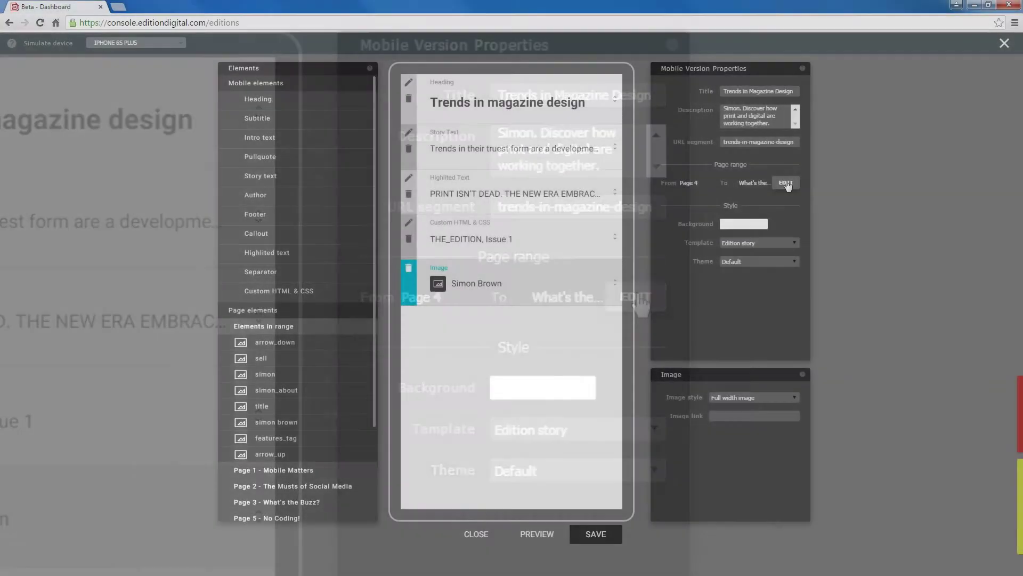
- Set the mobile version's page range to end at page 4 and confirm
{"action": "left_click", "coordinate": [639, 307]}
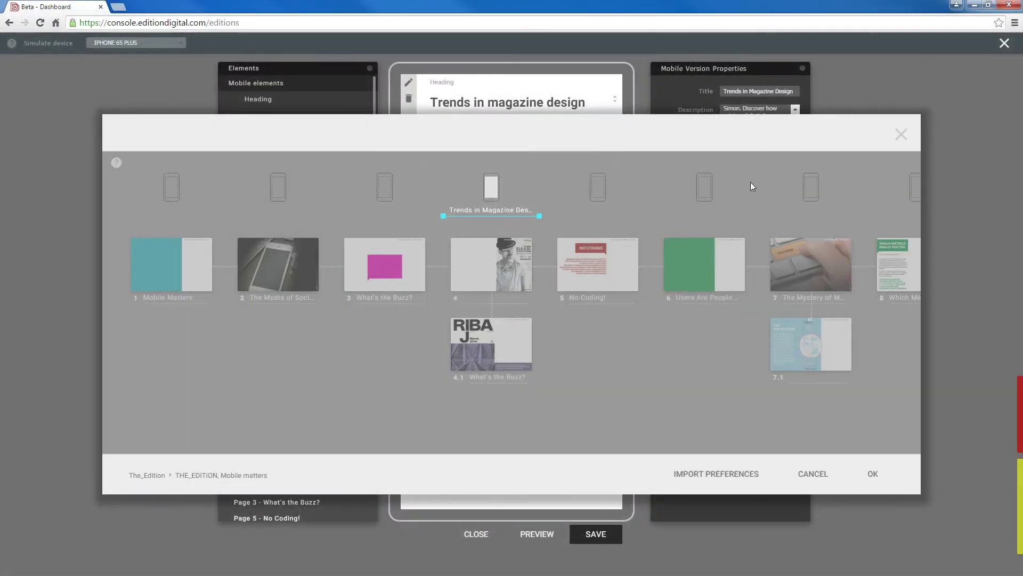
{"action": "left_click_drag", "start_coordinate": [541, 215], "coordinate": [646, 215]}
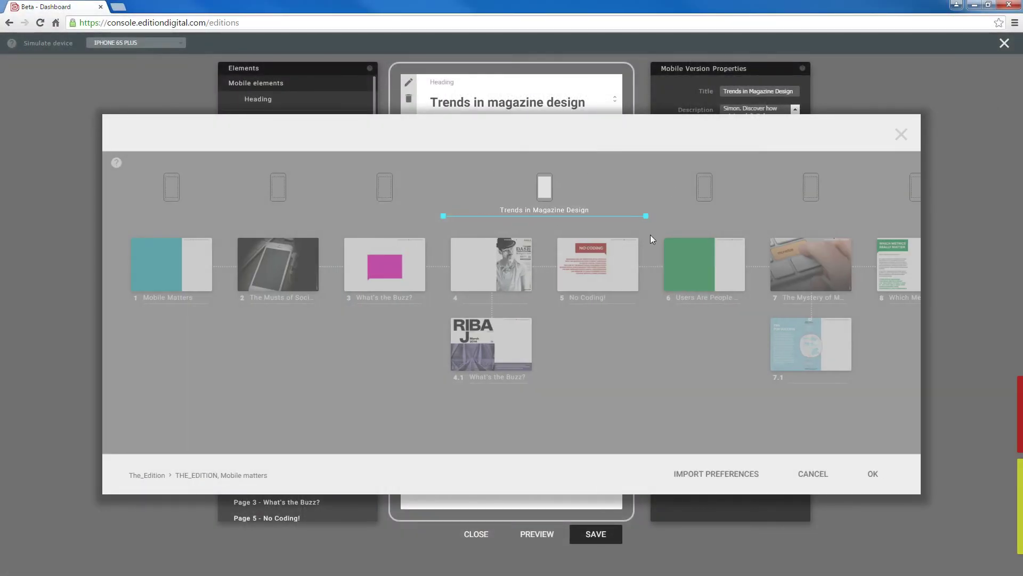
{"action": "left_click_drag", "start_coordinate": [647, 217], "coordinate": [540, 215]}
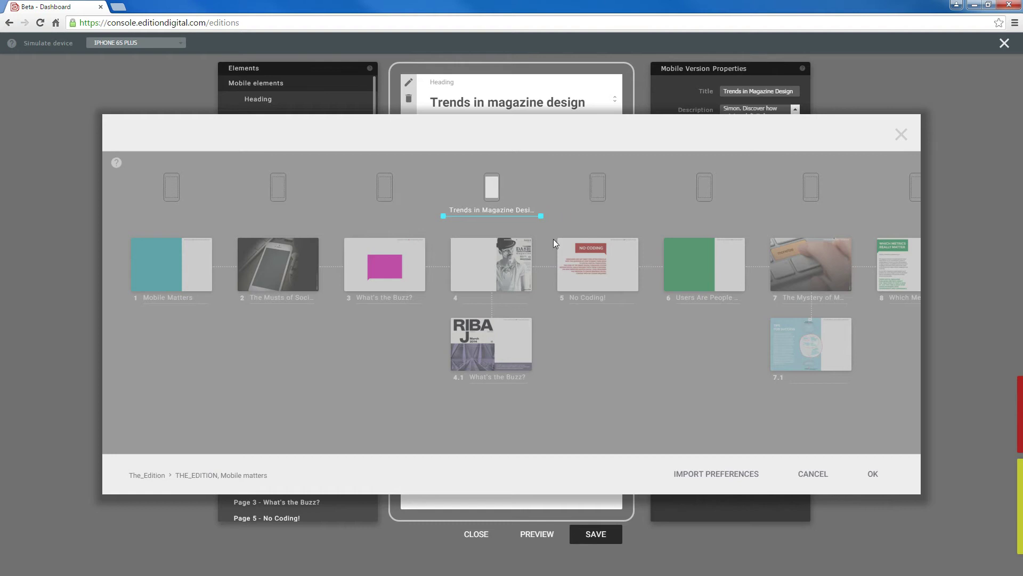
{"action": "left_click", "coordinate": [874, 473]}
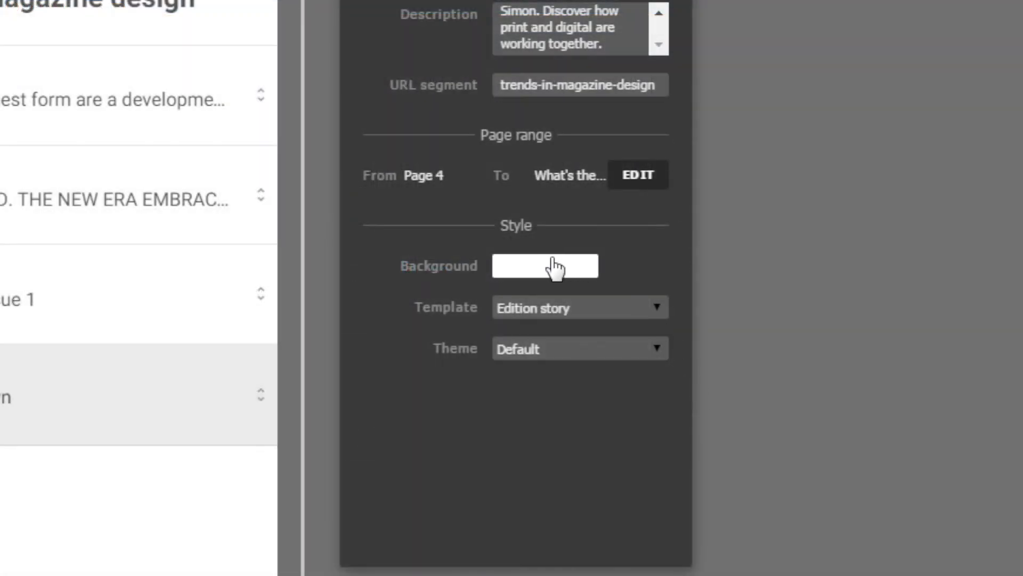
- Review the background colour and keep Edition story as the template
{"action": "left_click", "coordinate": [555, 266]}
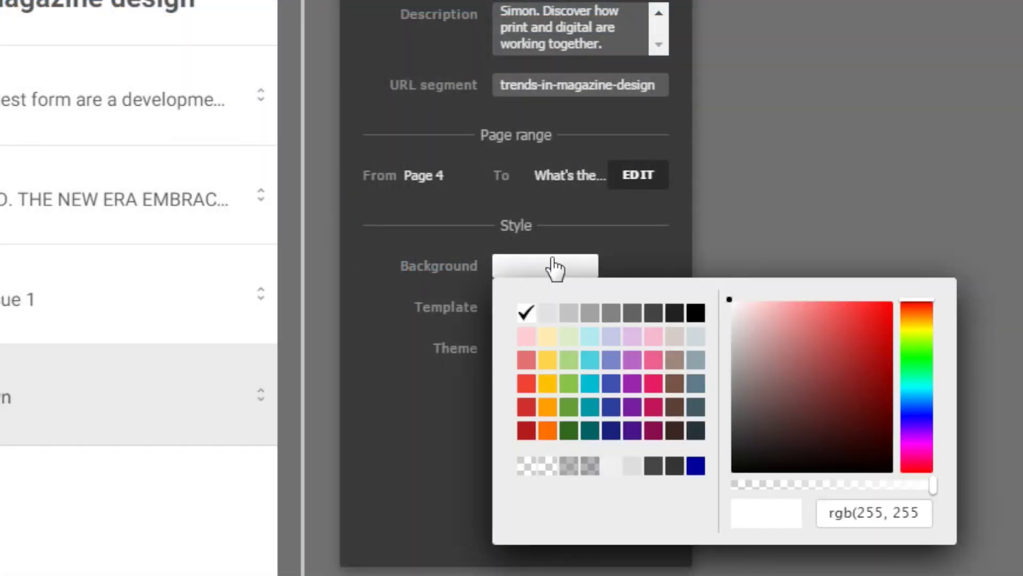
{"action": "left_click", "coordinate": [366, 265]}
{"action": "left_click", "coordinate": [519, 317]}
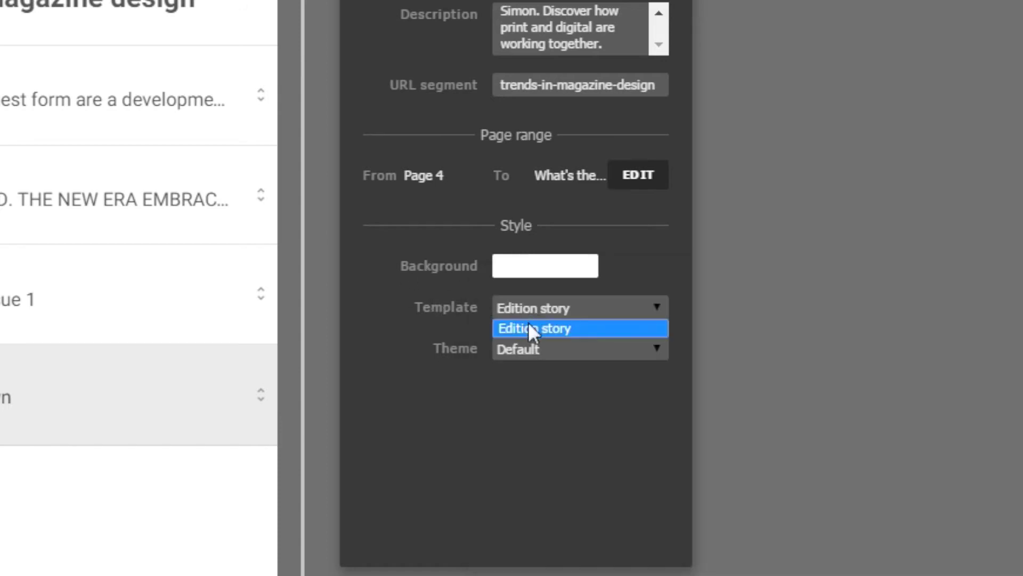
{"action": "left_click", "coordinate": [528, 327]}
- Apply the Red theme and move the Simon Brown image above the HTML block
{"action": "left_click", "coordinate": [527, 349]}
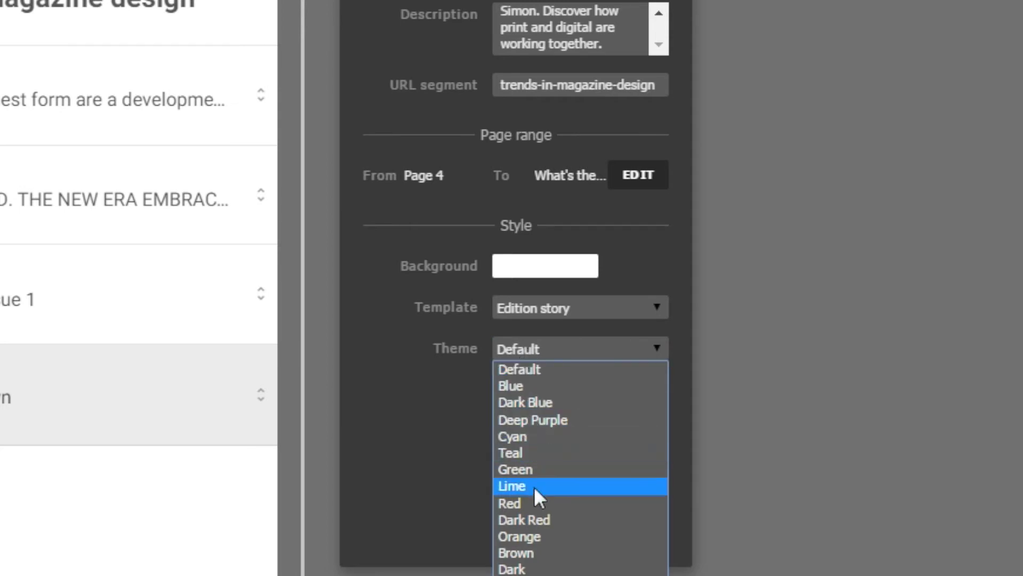
{"action": "left_click", "coordinate": [535, 503]}
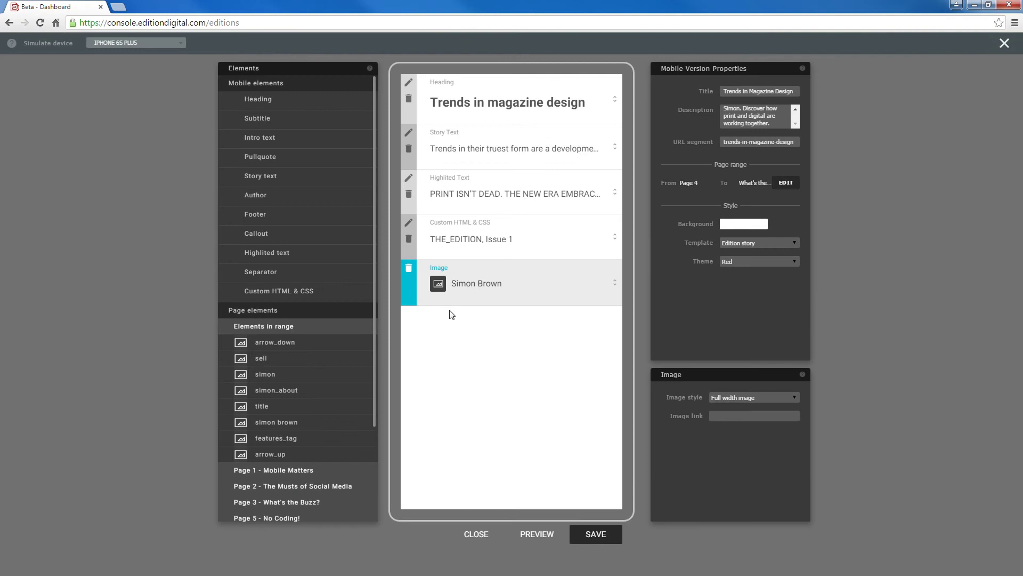
{"action": "left_click_drag", "start_coordinate": [462, 285], "coordinate": [465, 255]}
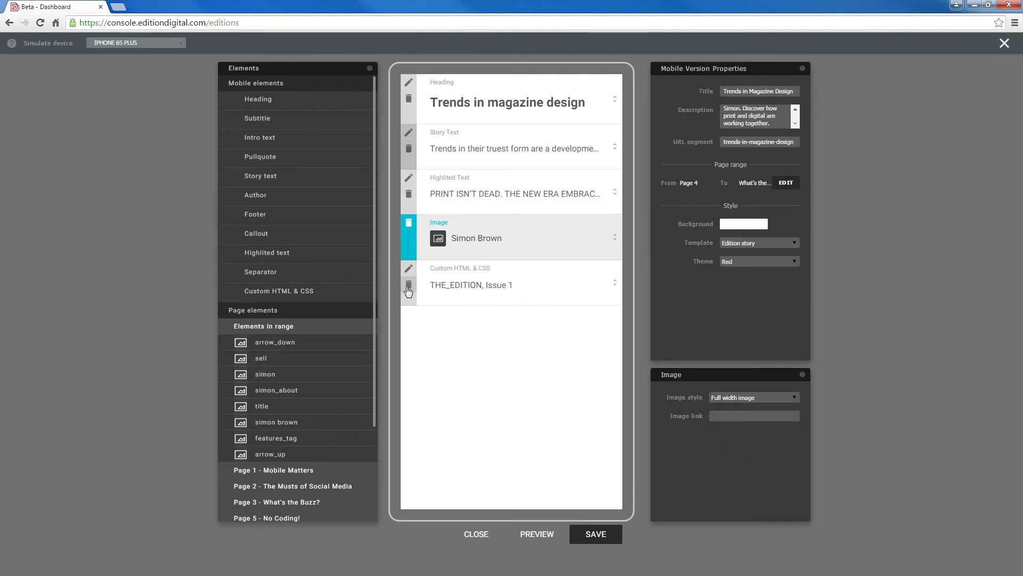
- Delete the THE_EDITION, Issue 1 caption text from the custom HTML block
{"action": "left_click", "coordinate": [409, 273]}
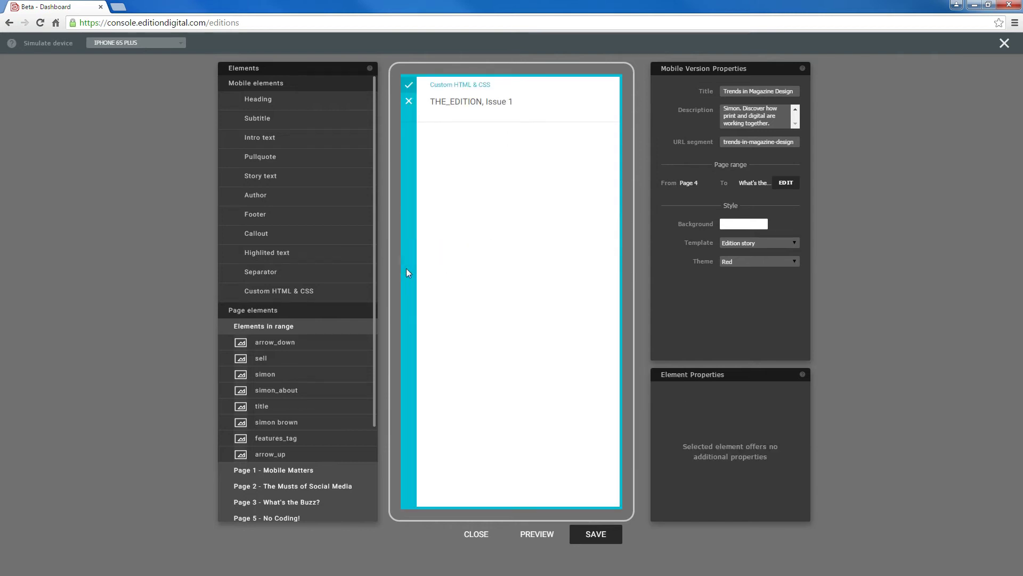
{"action": "left_click_drag", "start_coordinate": [569, 207], "coordinate": [468, 208]}
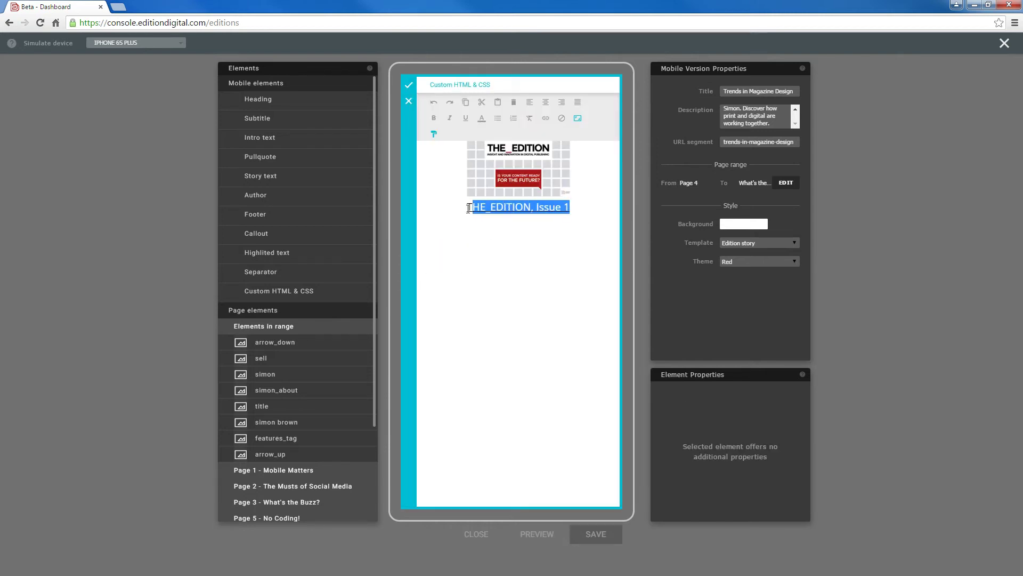
{"action": "key", "text": "BackSpace"}
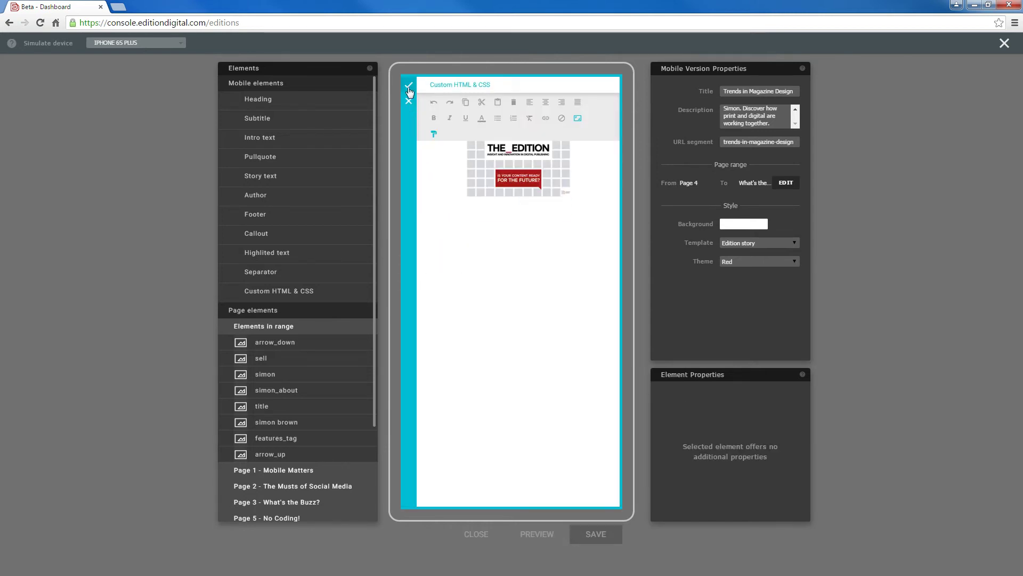
{"action": "left_click", "coordinate": [408, 88]}
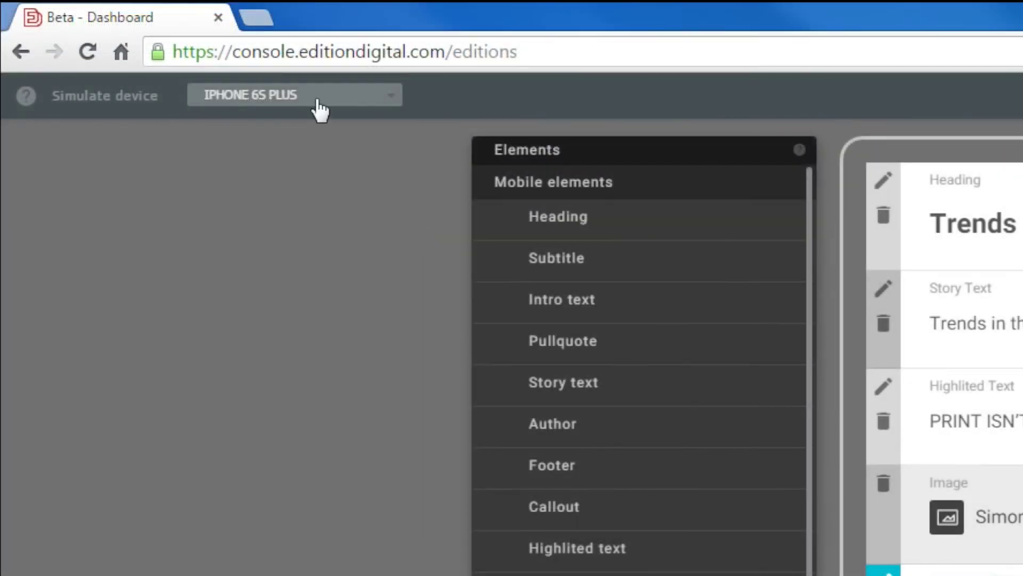
- Simulate the page on a Galaxy S6, review the preview, then close it
{"action": "left_click", "coordinate": [320, 110]}
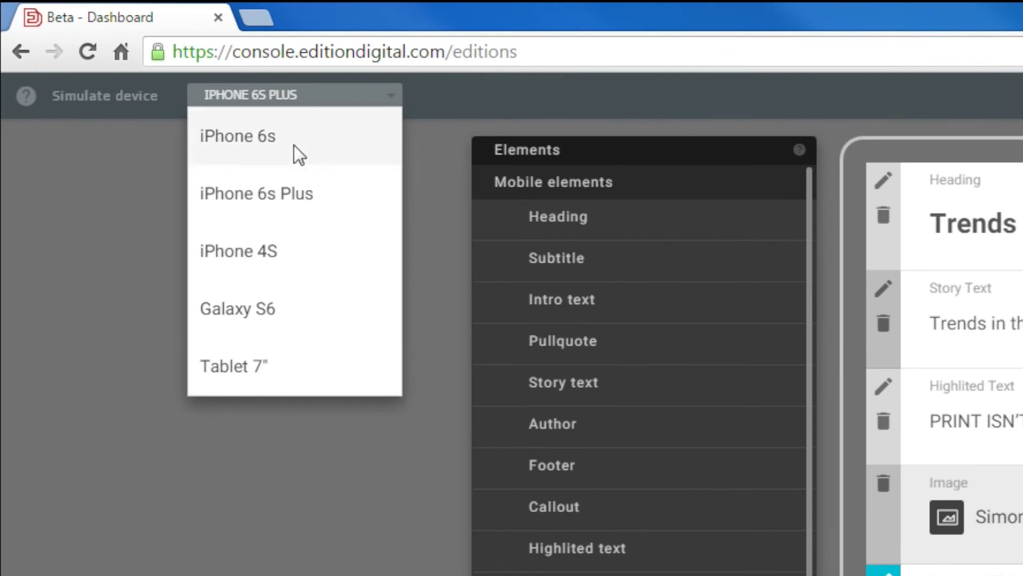
{"action": "left_click", "coordinate": [275, 306]}
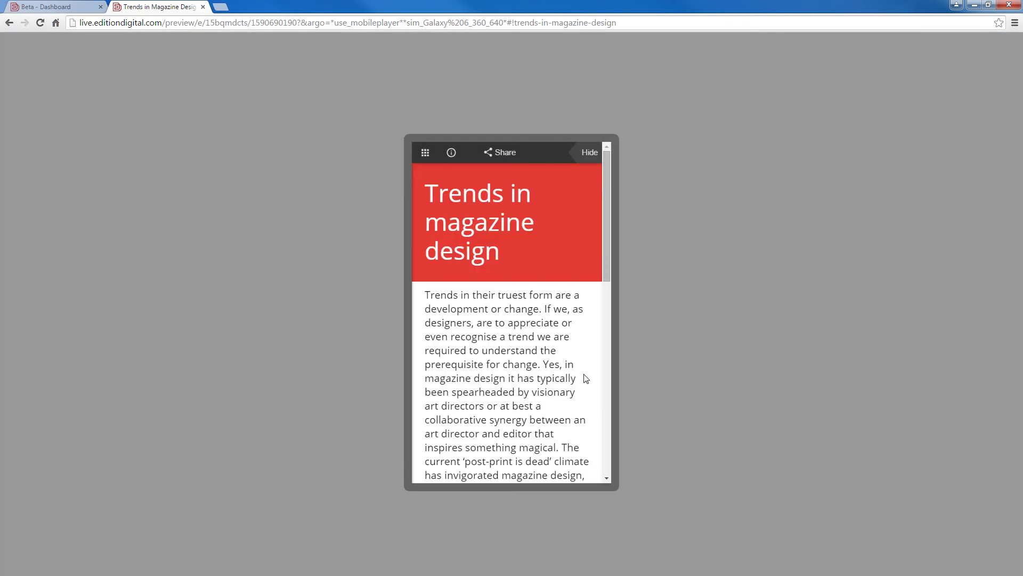
{"action": "mouse_move", "coordinate": [603, 214]}
{"action": "left_mouse_down"}
{"action": "mouse_move", "coordinate": [602, 398]}
{"action": "mouse_move", "coordinate": [615, 177]}
{"action": "left_mouse_up"}
{"action": "left_click", "coordinate": [202, 7]}
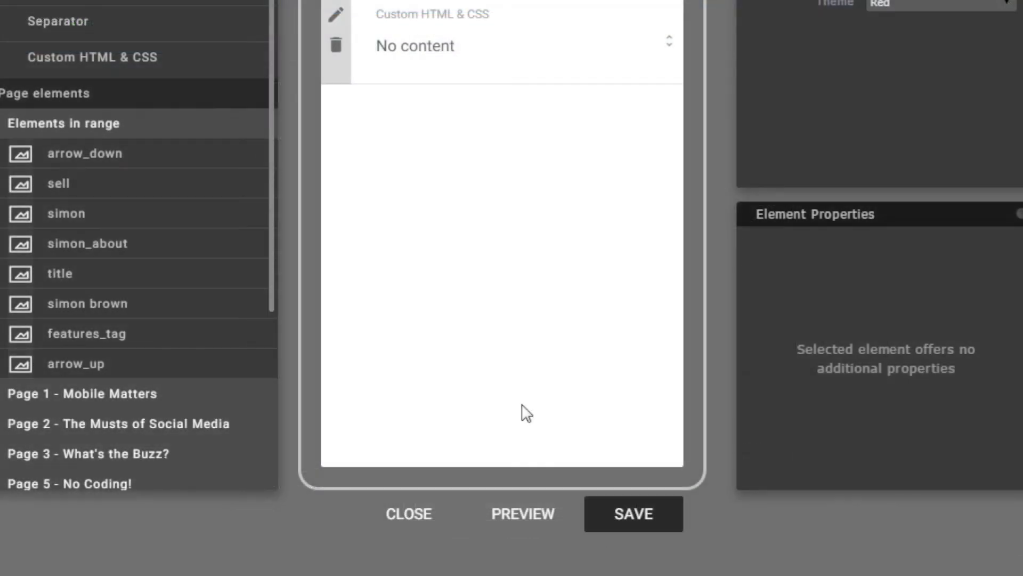
- Save the mobile version, then close both the mobile version and page editors
{"action": "left_click", "coordinate": [634, 520]}
{"action": "left_click", "coordinate": [415, 519]}
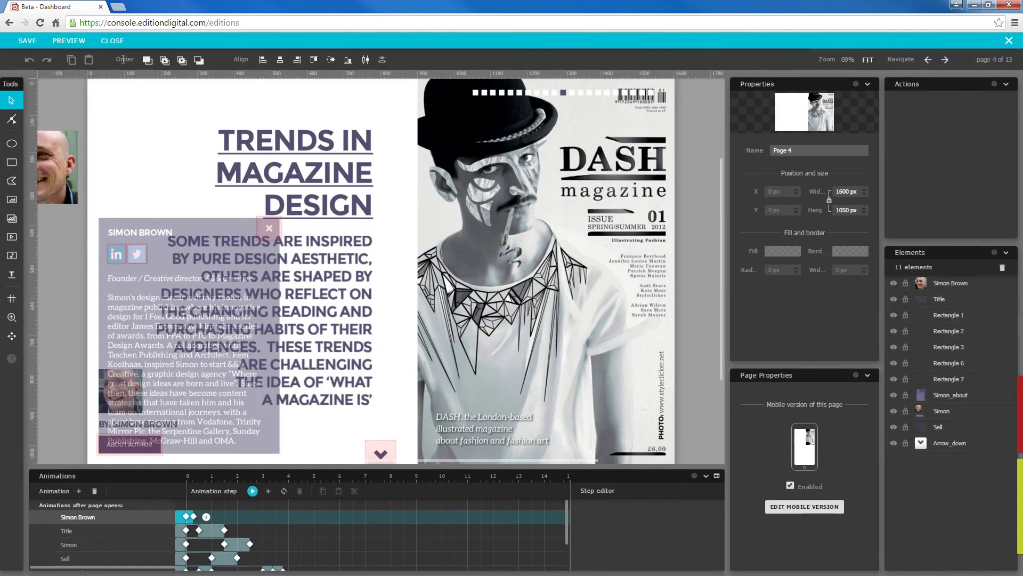
{"action": "left_click", "coordinate": [117, 41]}
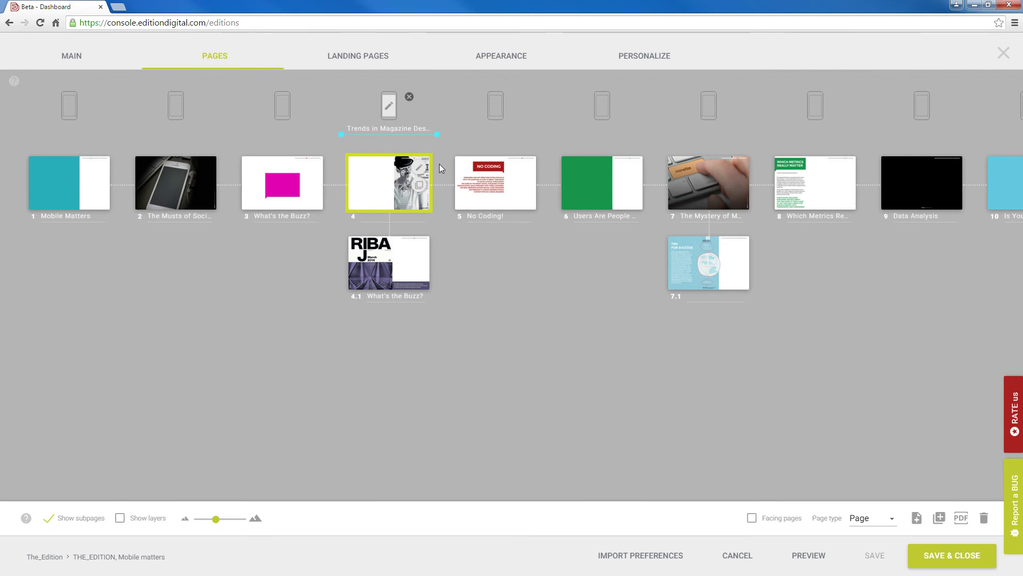
- Reopen and close page 4's mobile editor, nudge its page span, then request the page's deletion
{"action": "left_click", "coordinate": [389, 106]}
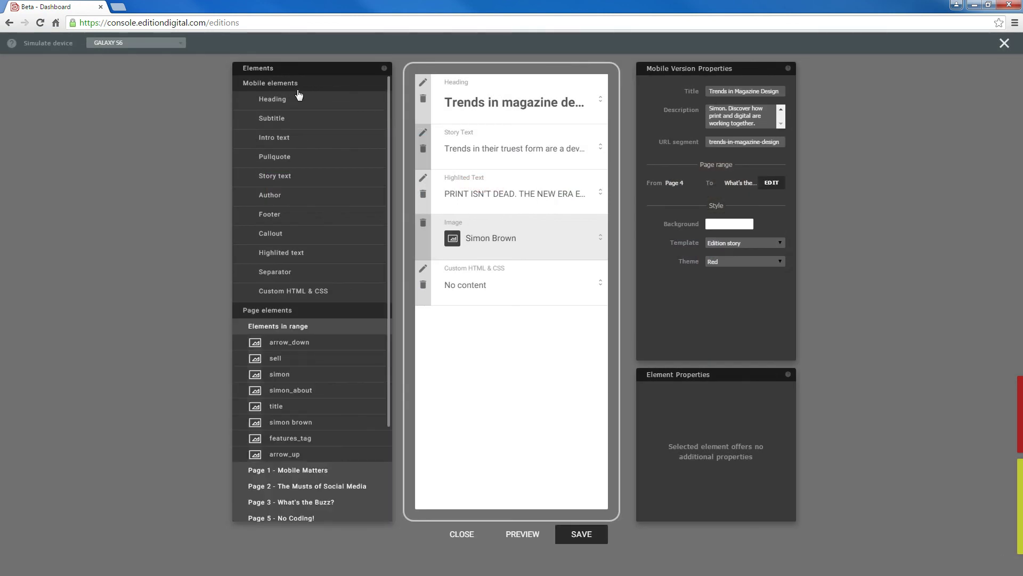
{"action": "left_click", "coordinate": [1004, 44]}
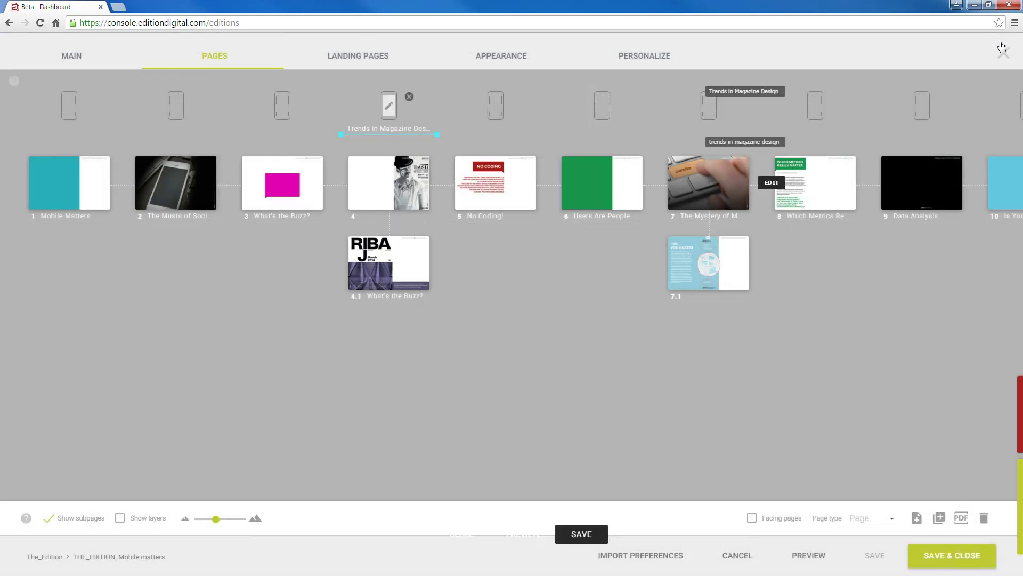
{"action": "mouse_move", "coordinate": [435, 134]}
{"action": "left_mouse_down"}
{"action": "mouse_move", "coordinate": [649, 135]}
{"action": "mouse_move", "coordinate": [436, 136]}
{"action": "left_mouse_up"}
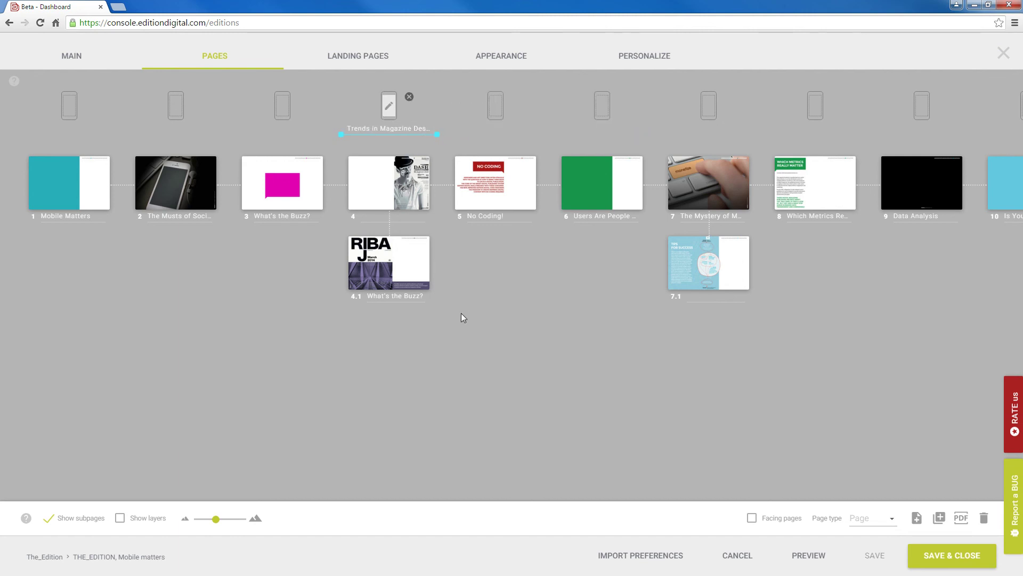
{"action": "left_click", "coordinate": [410, 98]}
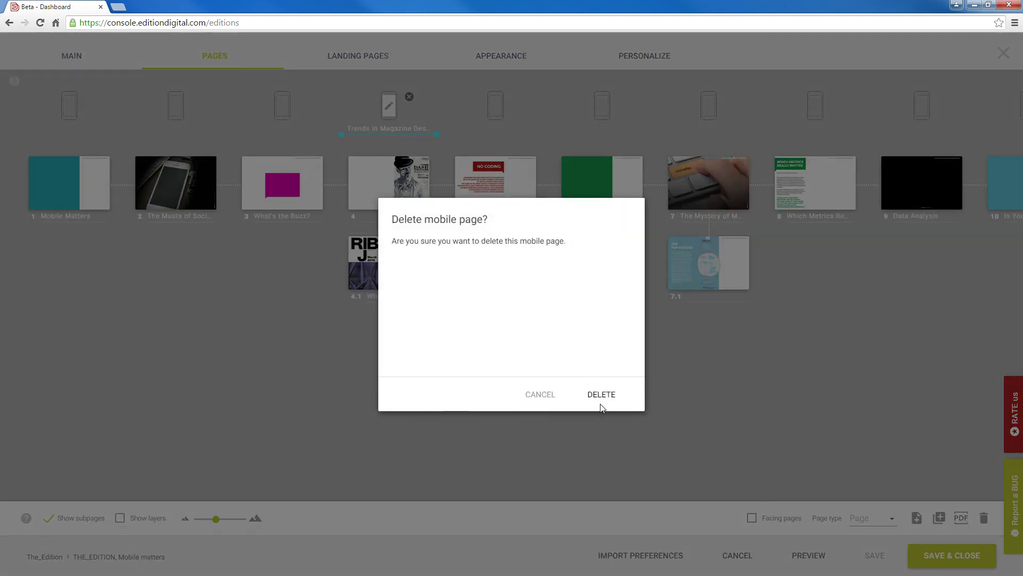